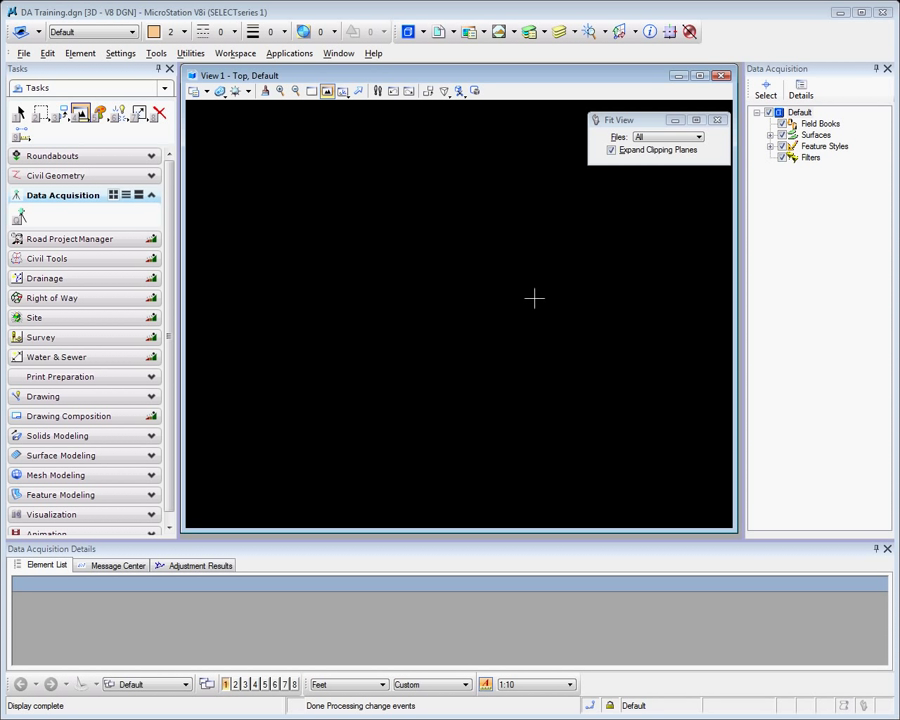
Step: Create Field Book 1 under Field Books and expand it to show its empty categories
left_click(822, 124)
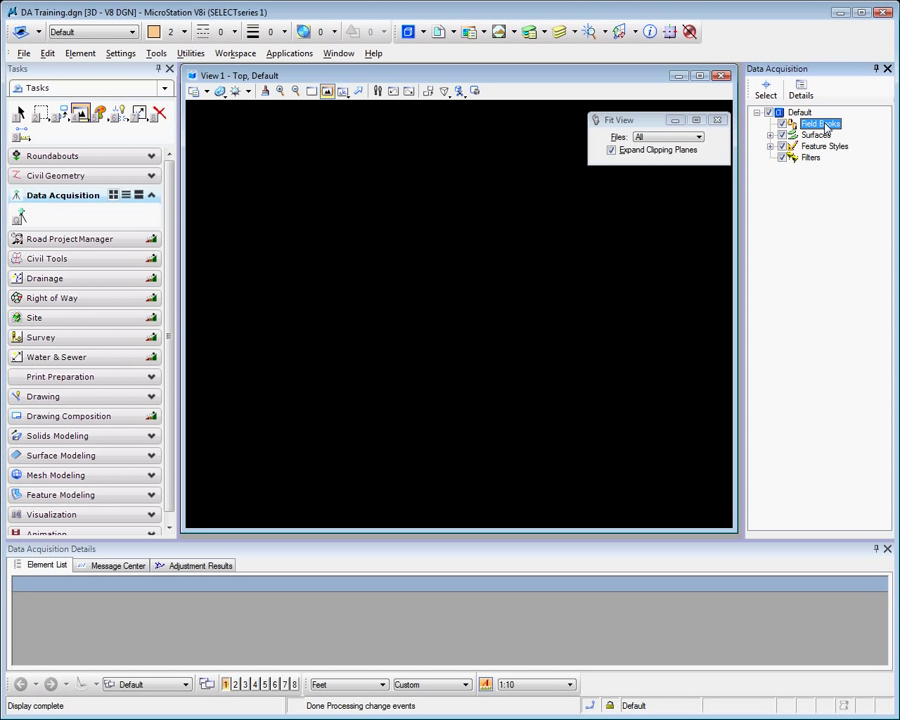
right_click(826, 129)
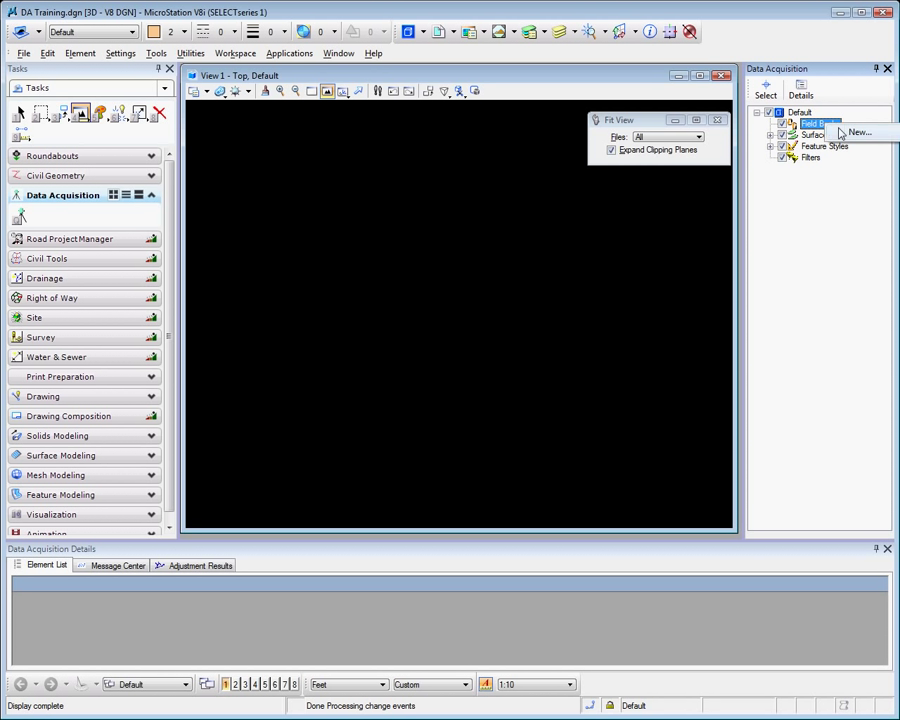
left_click(847, 133)
double_click(824, 136)
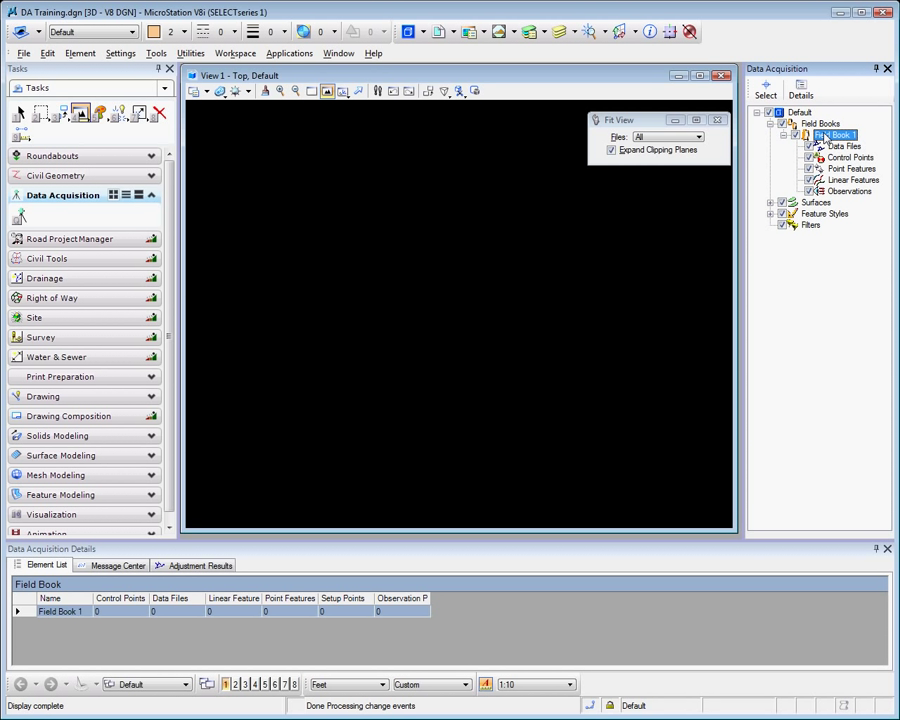
left_click(836, 148)
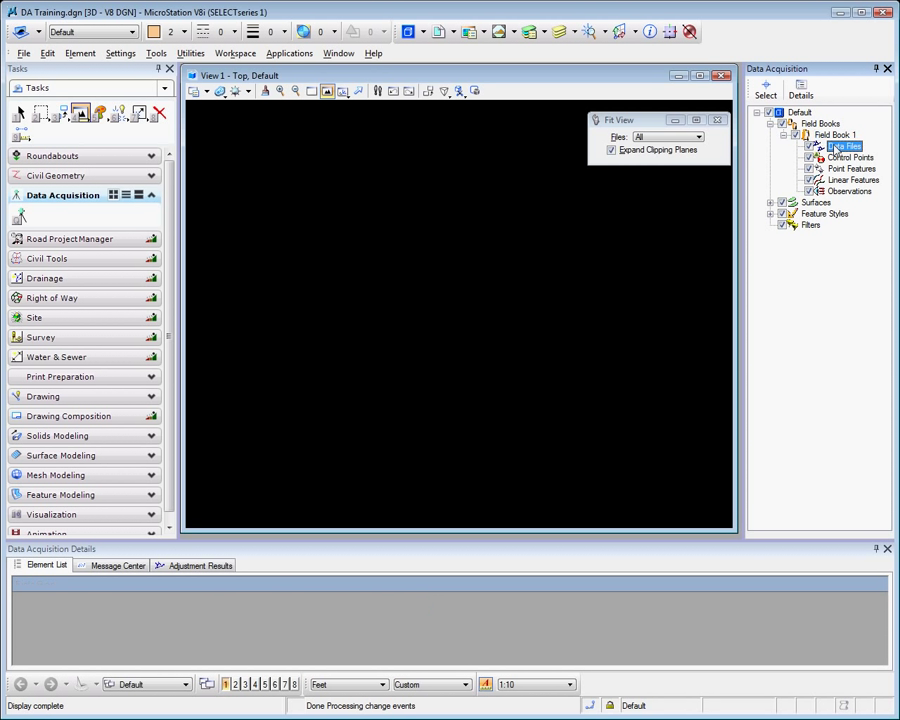
right_click(836, 148)
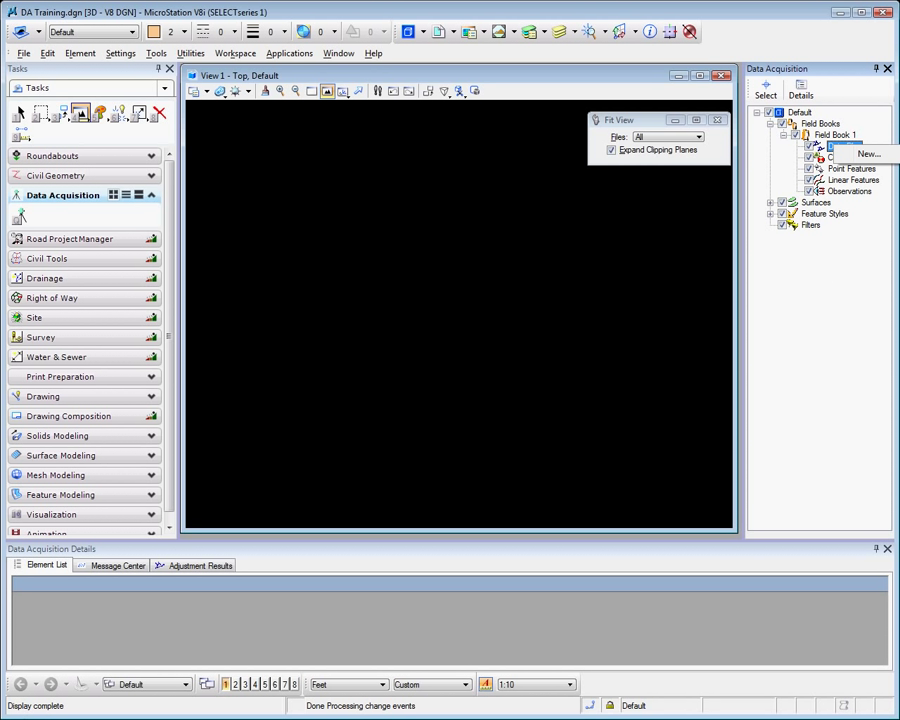
key("Escape")
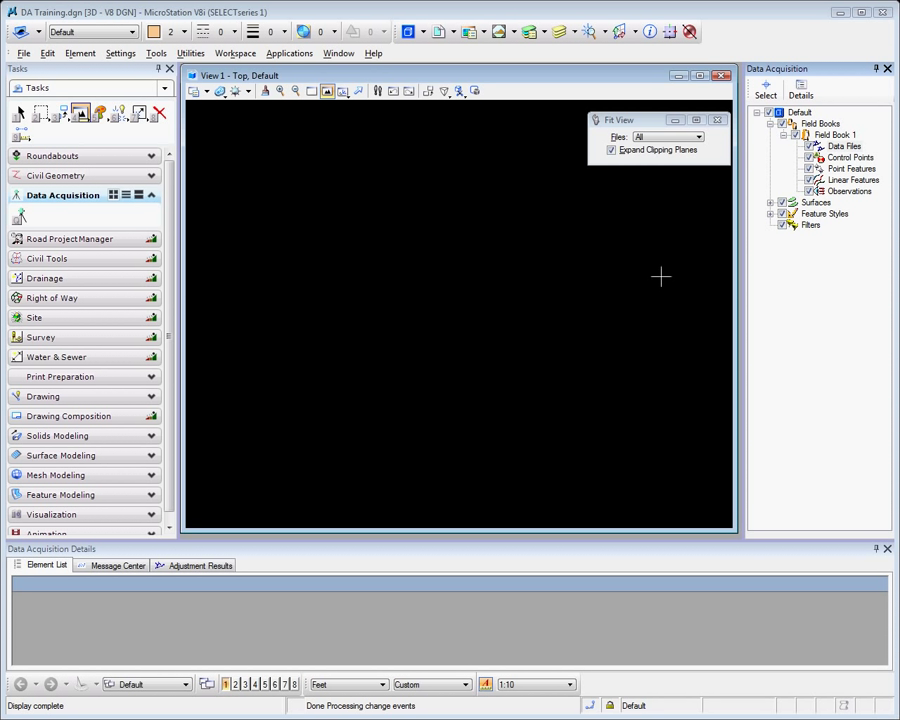
left_click(845, 158)
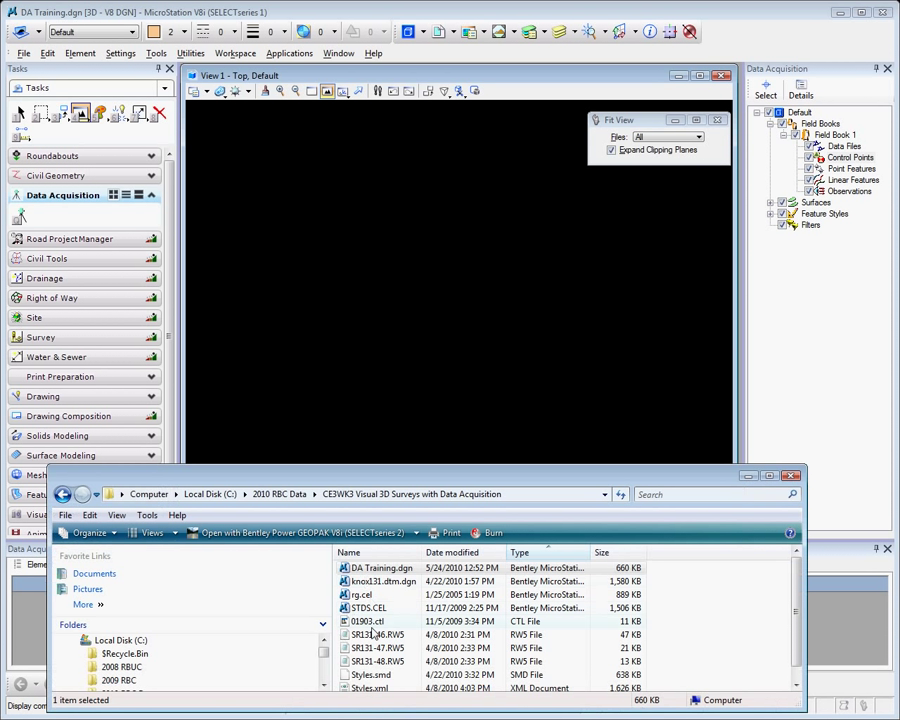
Step: Import the control file 01903.ctl from Explorer into Field Book 1 by dropping it on View 1
left_click_drag(799, 603, 798, 620)
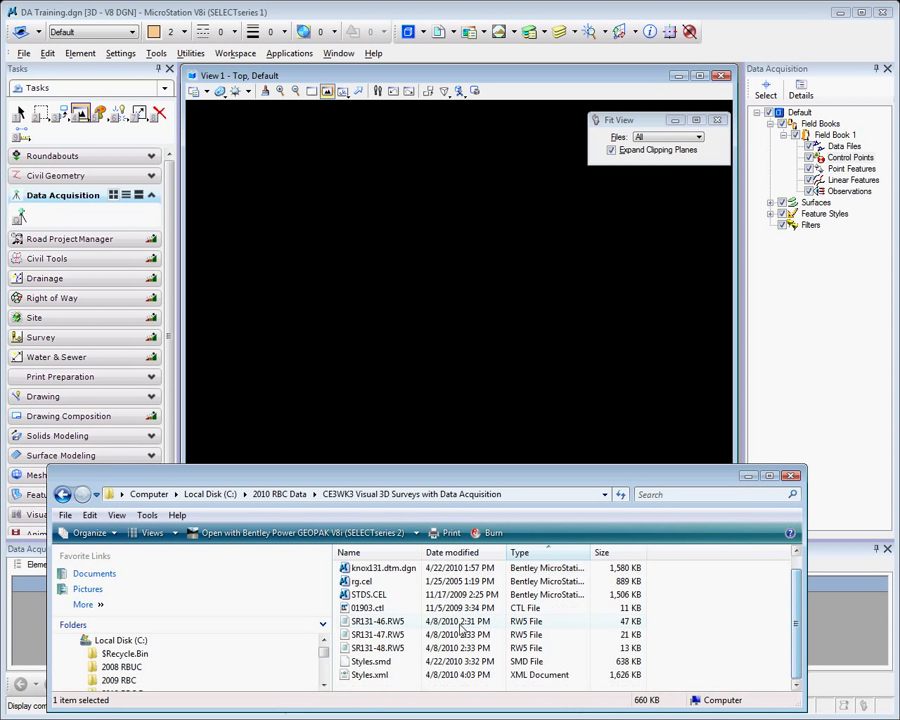
left_click(355, 607)
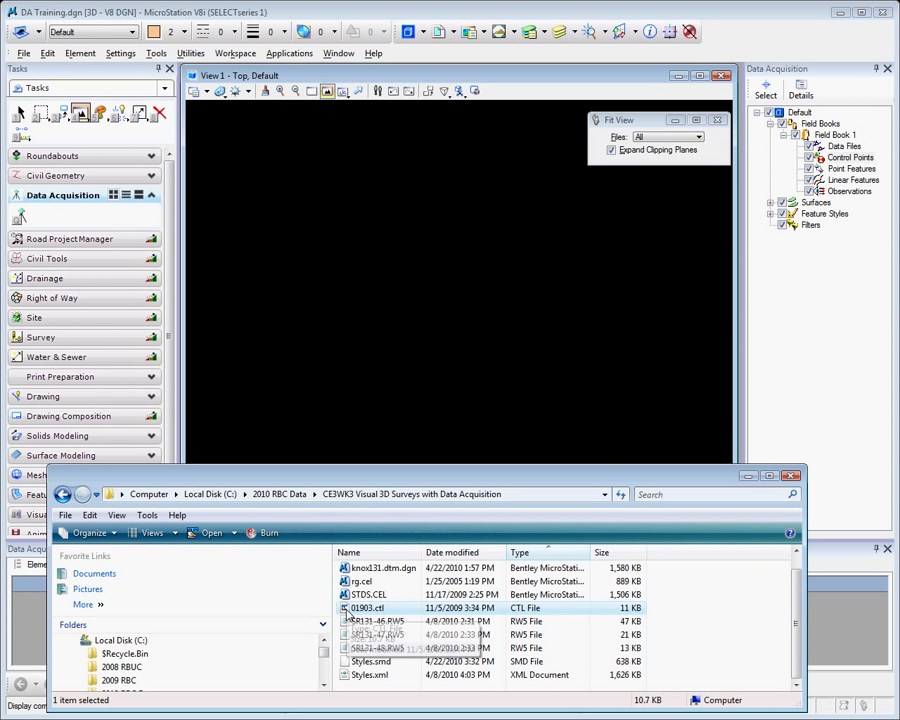
mouse_move(347, 612)
left_mouse_down()
mouse_move(350, 590)
mouse_move(660, 420)
left_mouse_up()
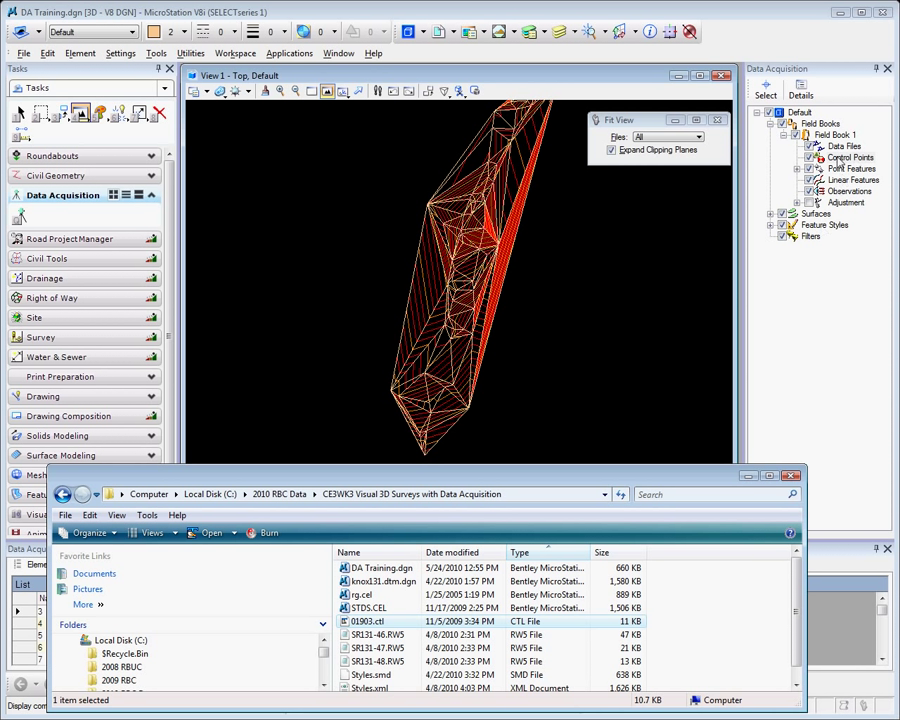
Step: Expand Point Features in Field Book 1 to list its feature codes
left_click(771, 218)
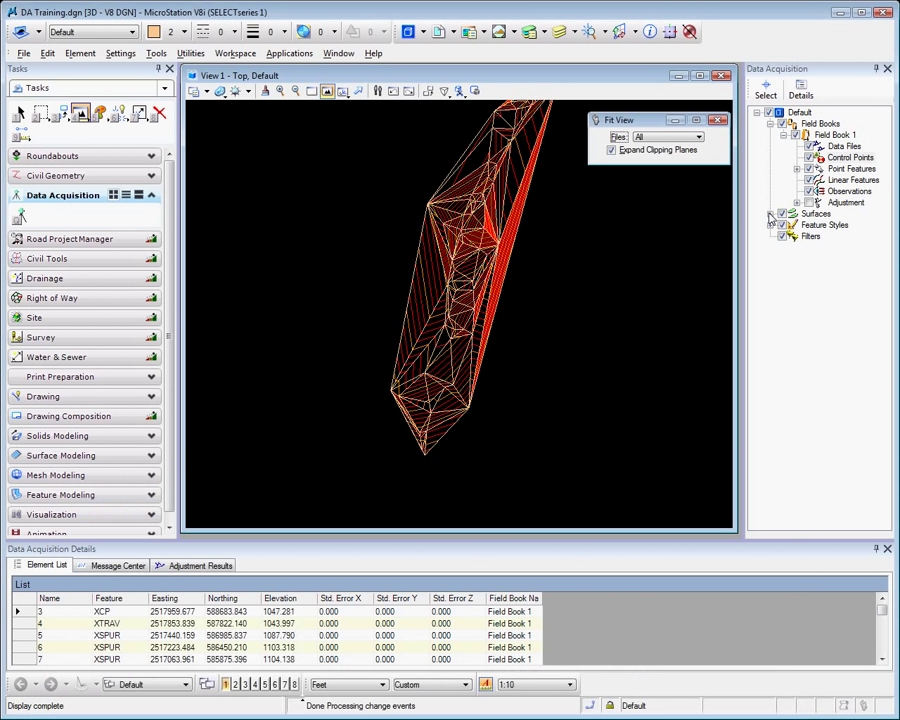
double_click(829, 169)
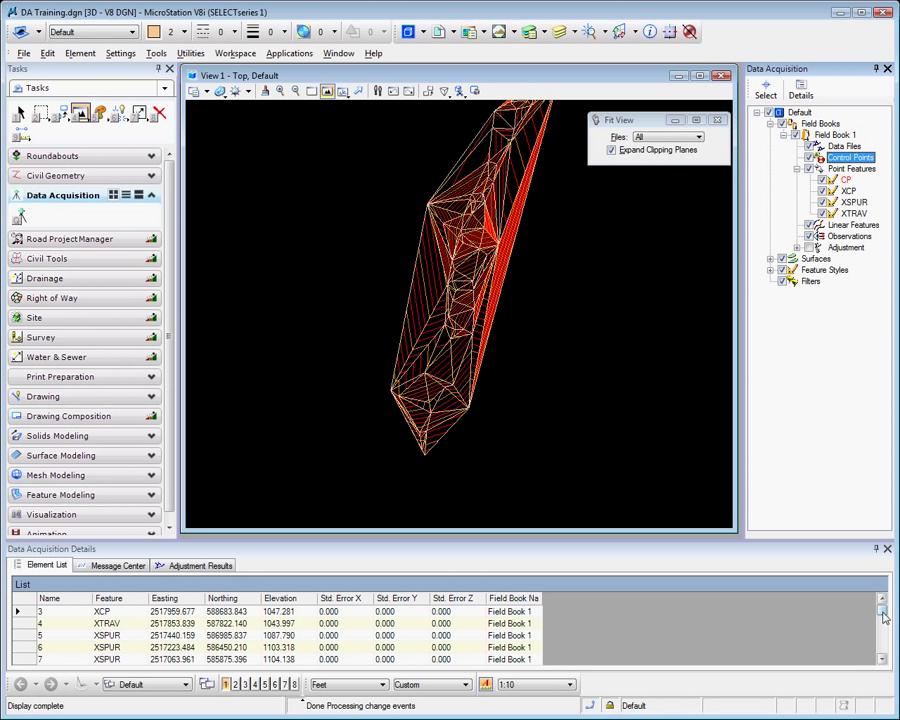
mouse_move(882, 608)
left_mouse_down()
mouse_move(882, 652)
mouse_move(882, 608)
left_mouse_up()
Step: Hide the All Field Books surface so the terrain mesh disappears, and list Point Features details
left_click(770, 259)
left_click(783, 270)
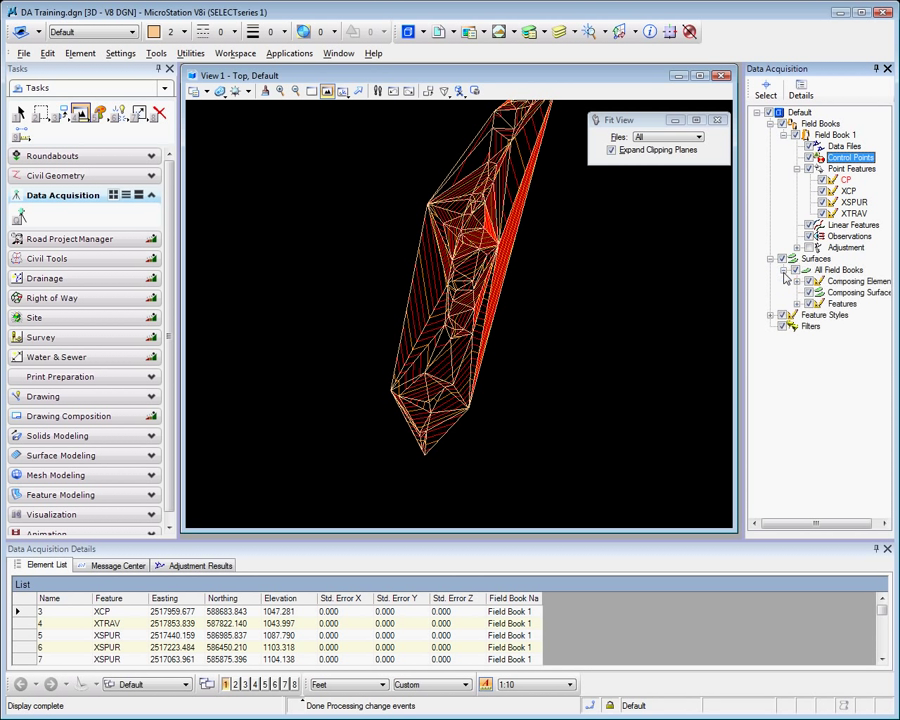
left_click(797, 304)
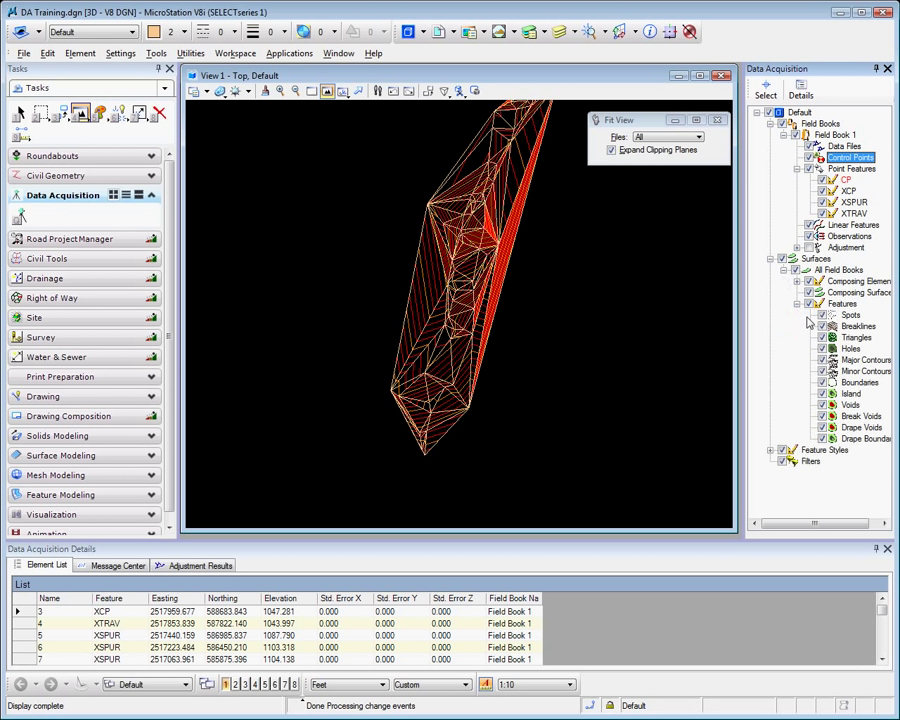
left_click(783, 260)
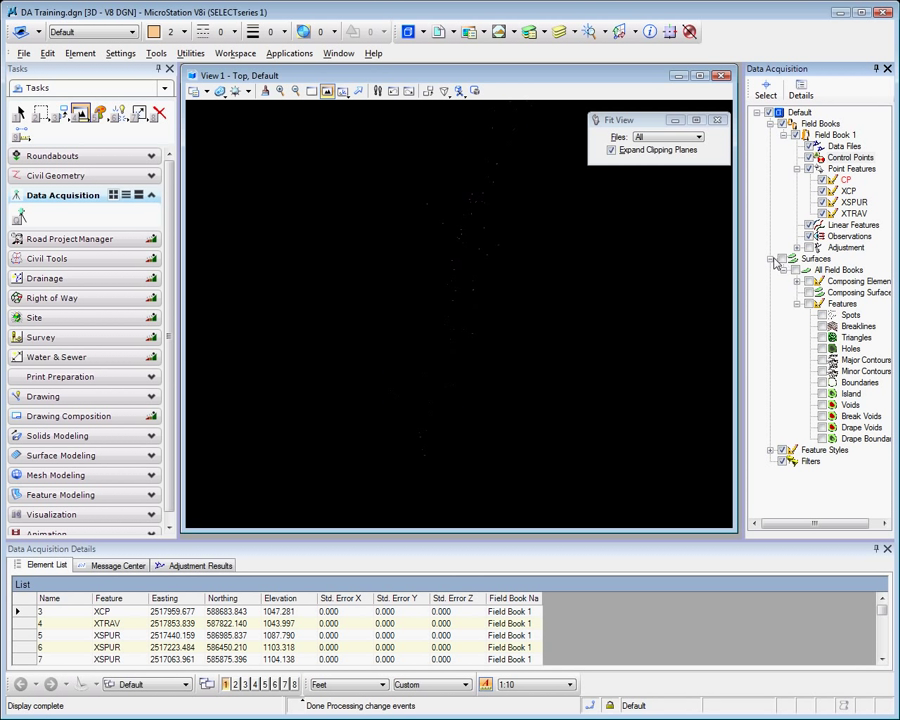
left_click(850, 170)
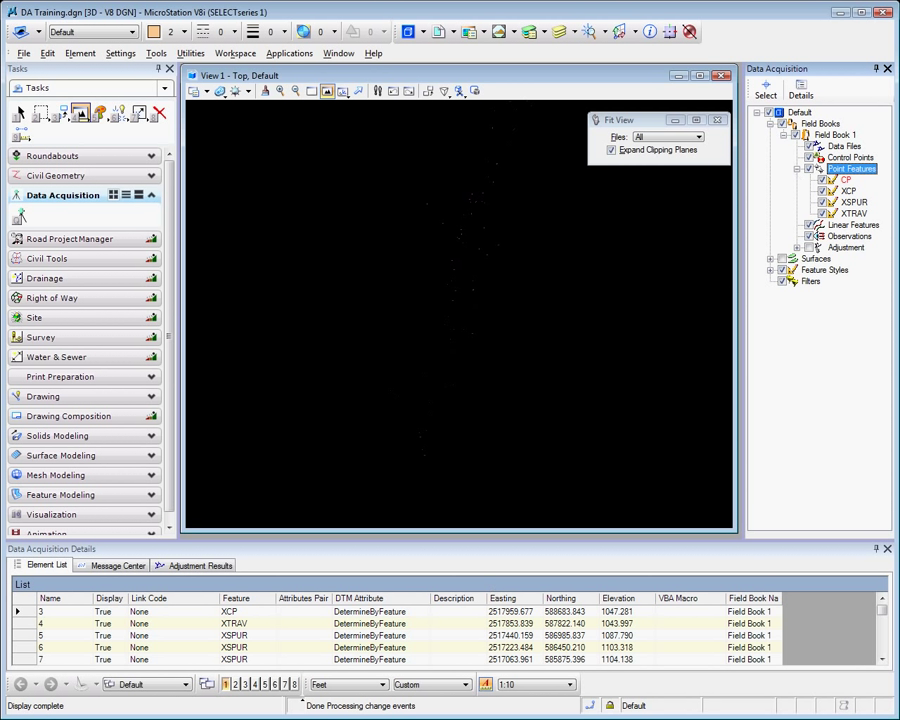
left_click(390, 636)
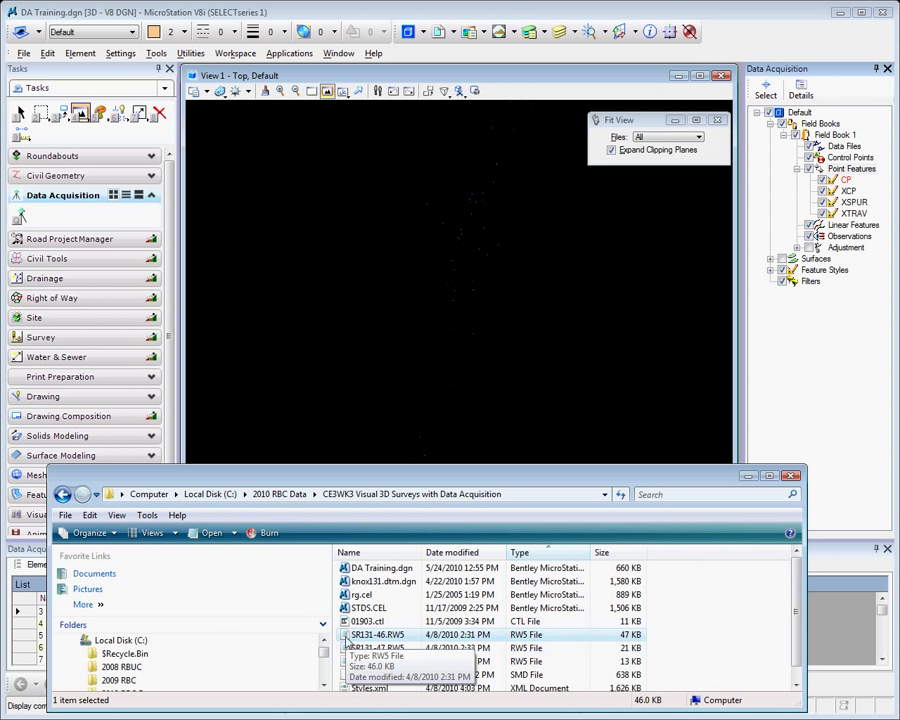
Step: Import SR131-46.RW5 into Field Book 1 and fit all survey data in the view
left_click_drag(410, 641, 798, 376)
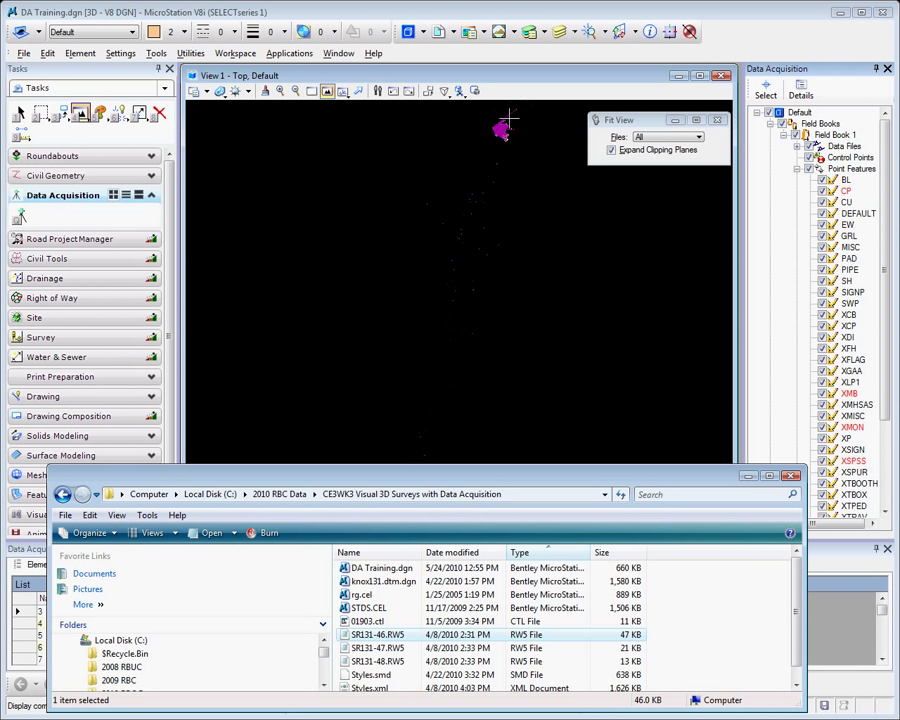
left_click(505, 122)
left_click(510, 120)
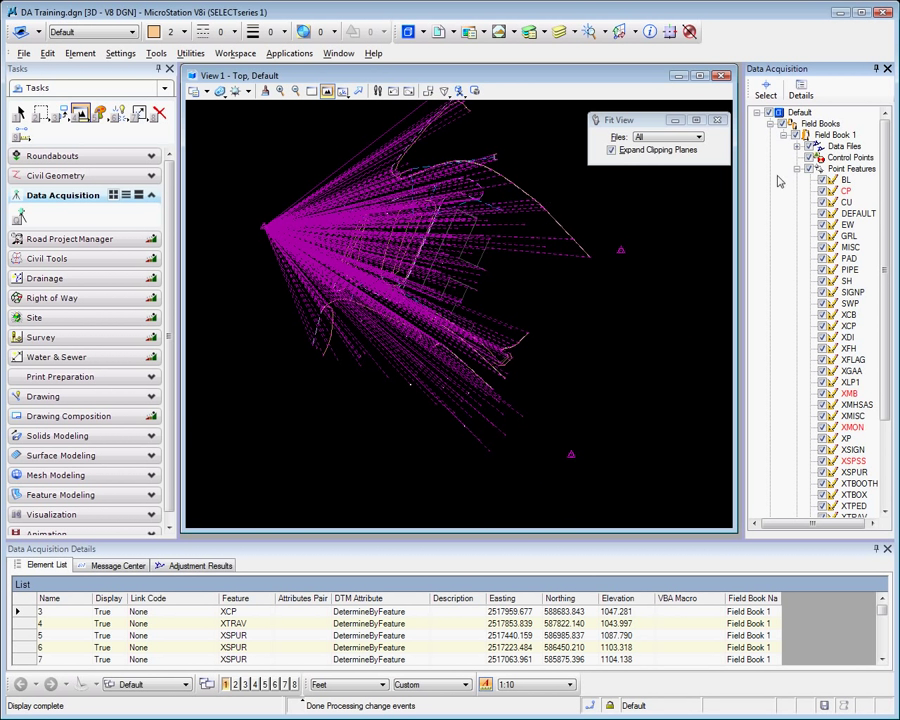
Step: Review the expanded Point Features code list, then collapse it
left_click(860, 169)
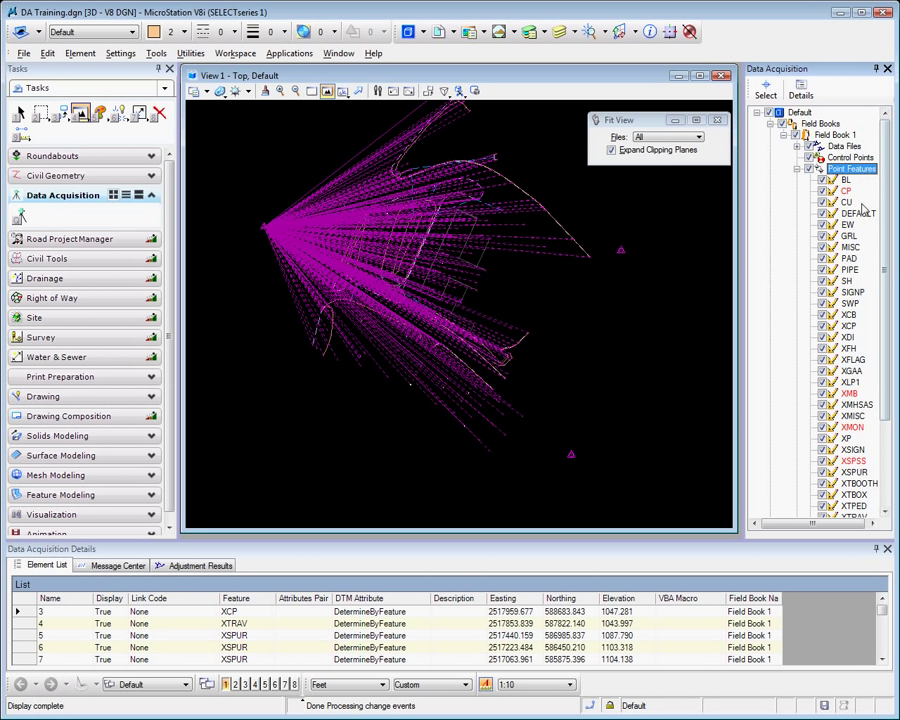
scroll(885, 248, "down", 1)
scroll(885, 248, "down", 3)
scroll(885, 248, "up", 10)
left_click(797, 169)
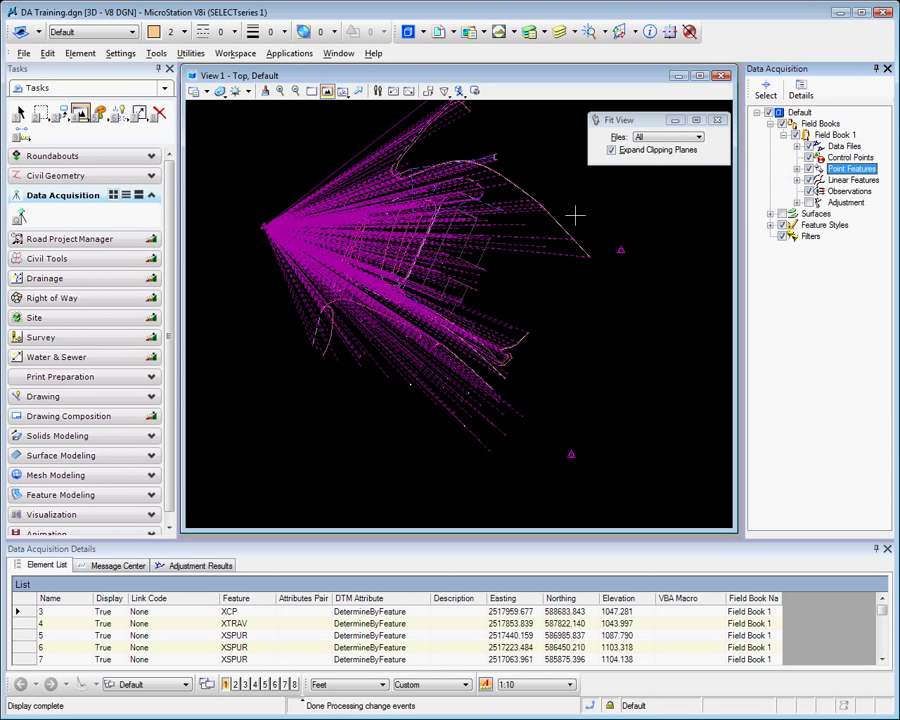
Step: Hide the observation rays and expand Data Files down to SR131-46's three setups
left_click(809, 191)
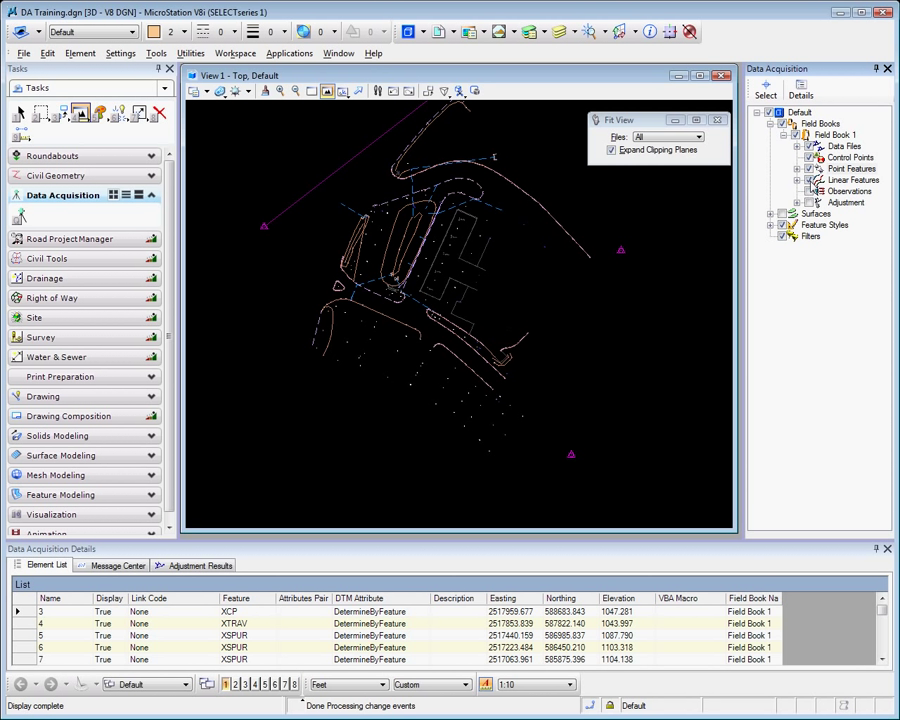
left_click(797, 146)
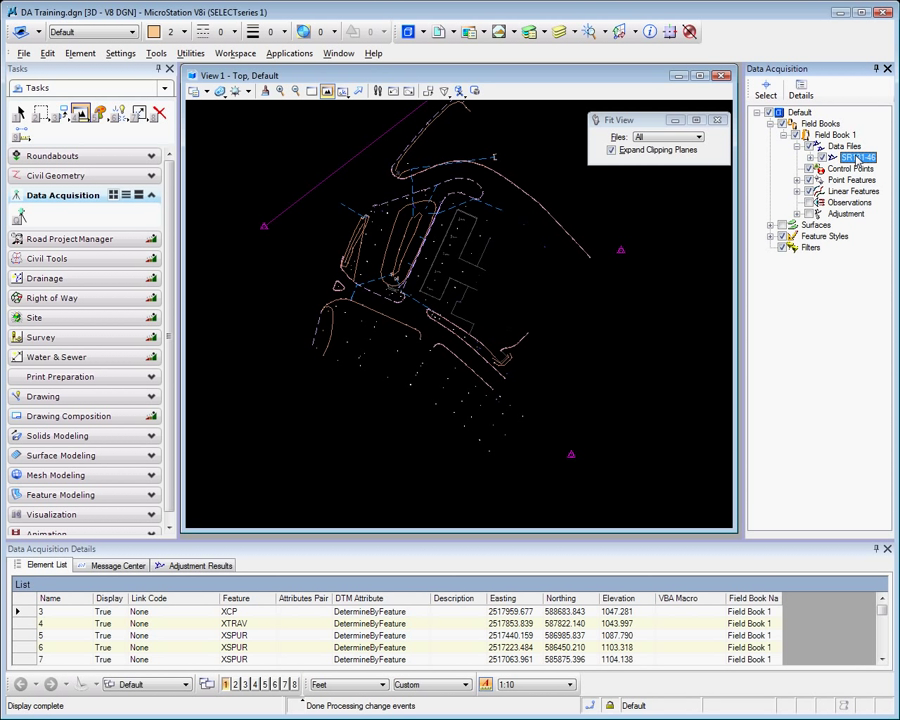
left_click(830, 157)
left_click(810, 157)
left_click(823, 169)
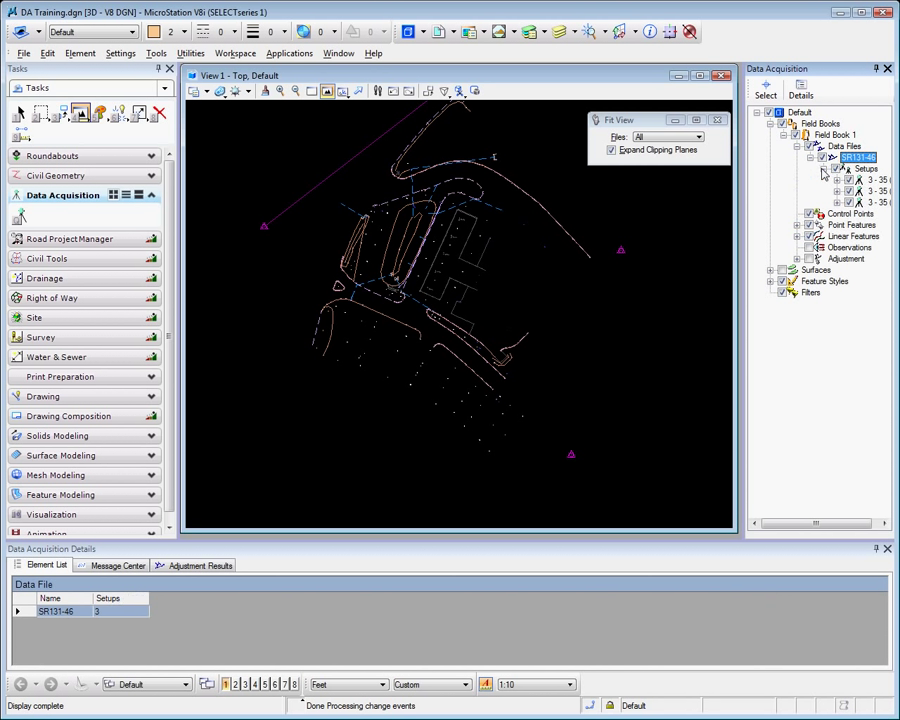
Step: List the first setup's observations (backsight 35) and select all four rows in the Element List
double_click(873, 180)
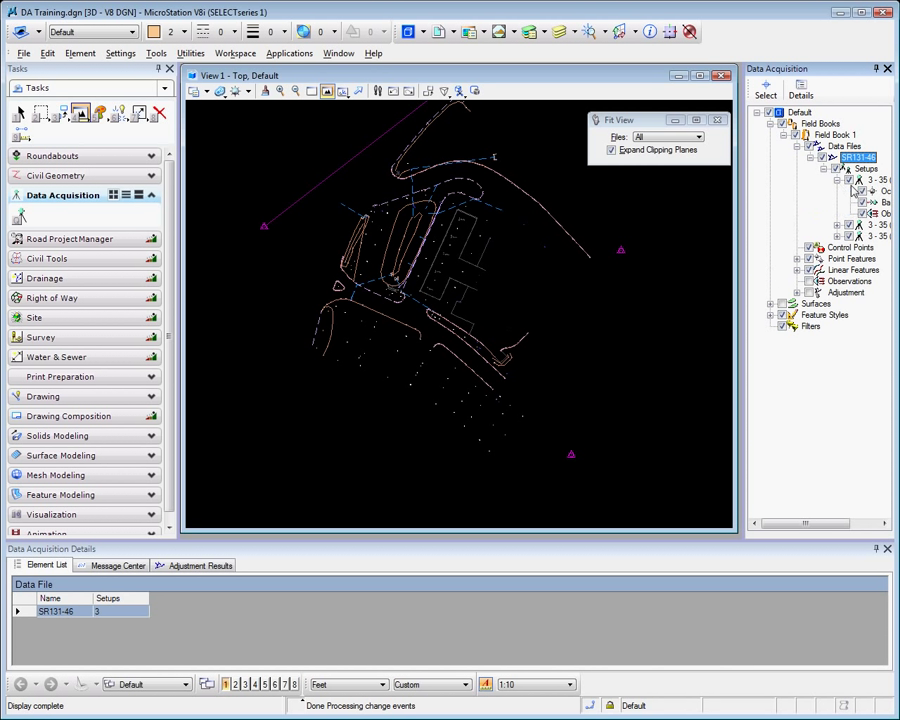
left_click(885, 192)
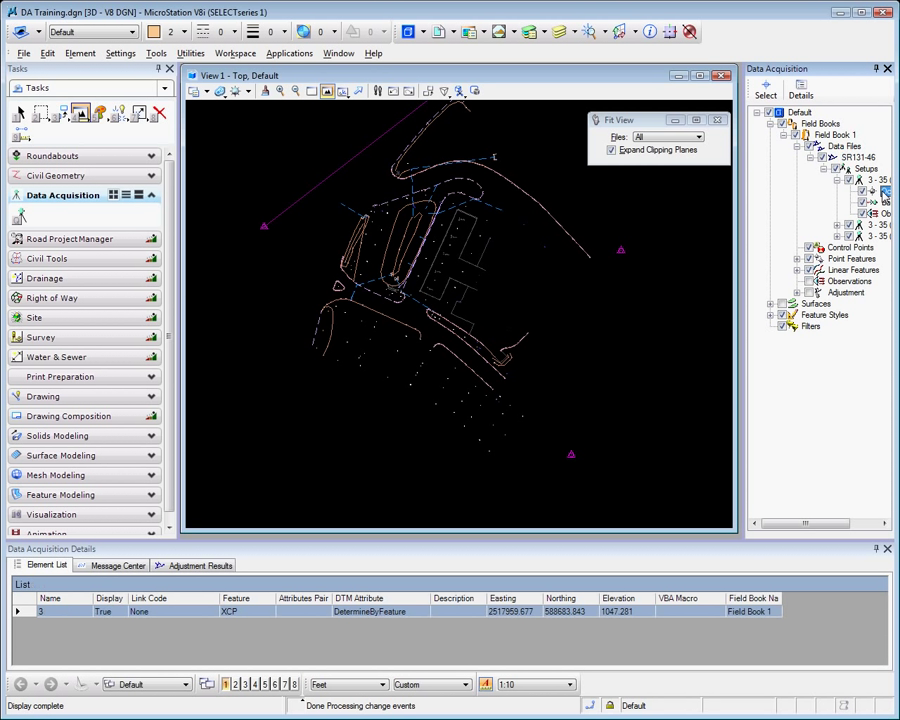
left_click(885, 202)
left_click(885, 213)
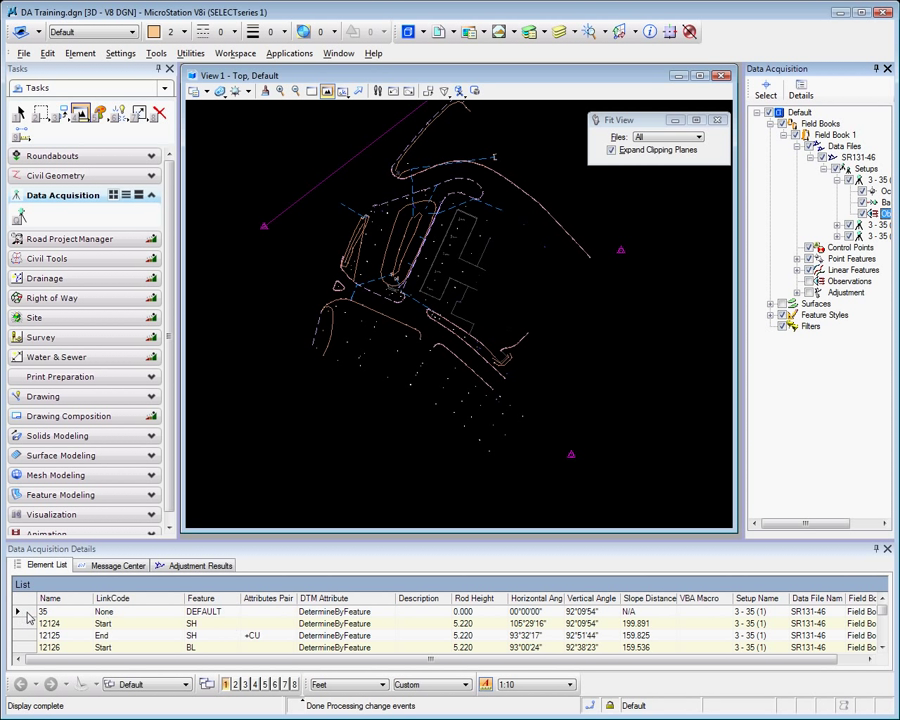
left_click(510, 612)
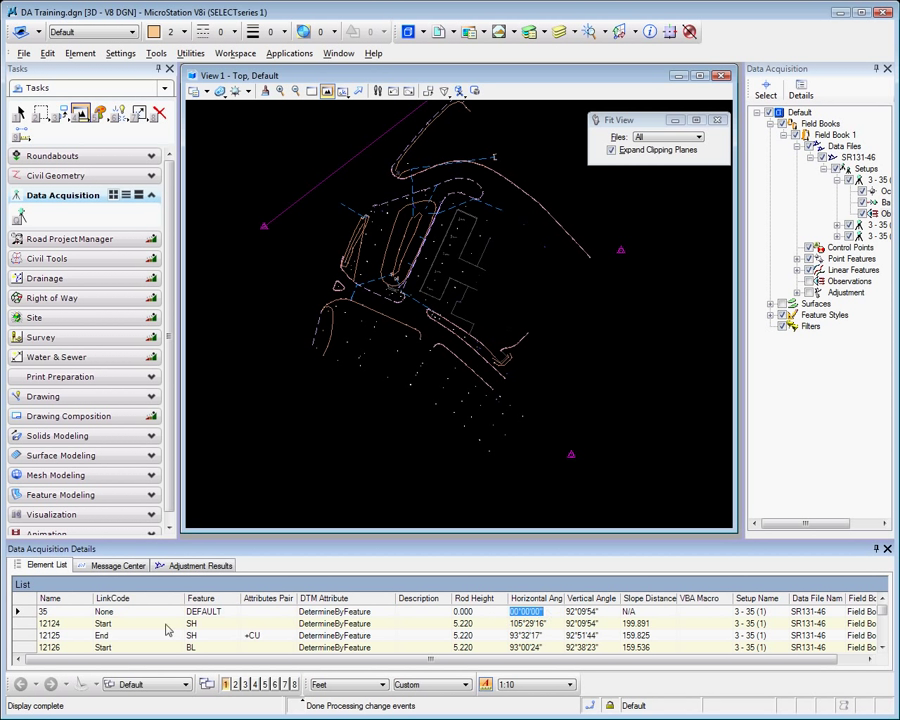
left_click(30, 611)
left_click(20, 646, "shift")
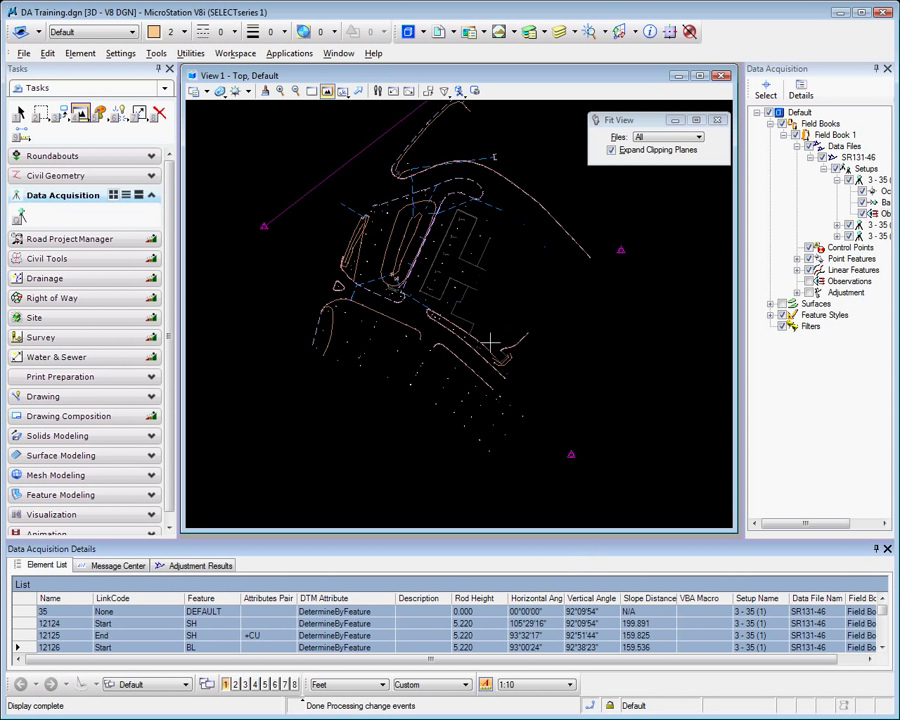
Step: Zoom into the survey and set the annotation scale to 1"=20'
scroll(460, 311, "up", 4)
scroll(460, 311, "up", 2)
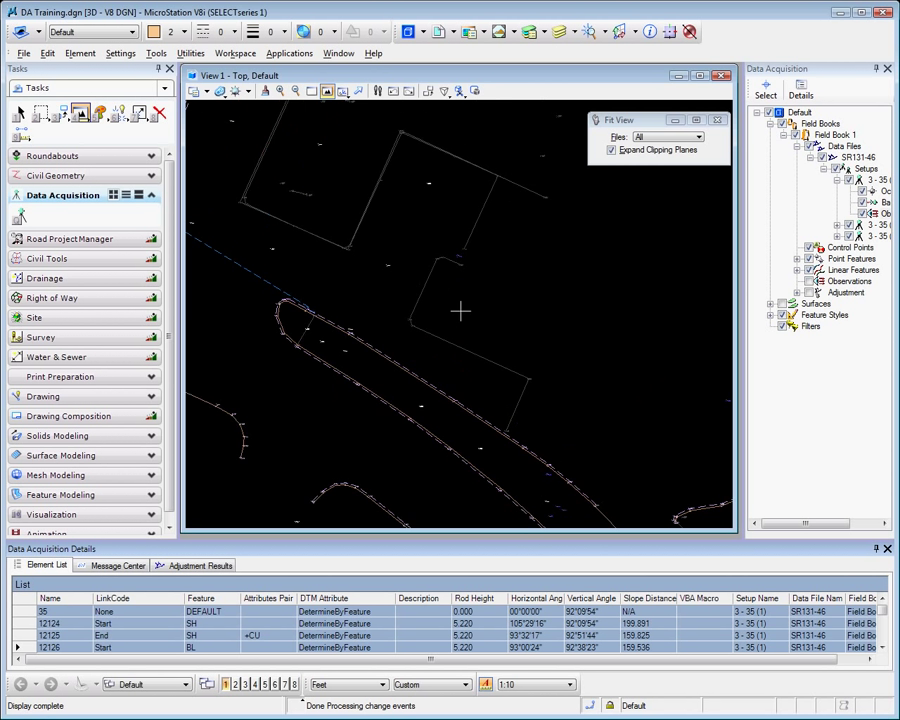
scroll(460, 311, "up", 1)
scroll(460, 311, "down", 3)
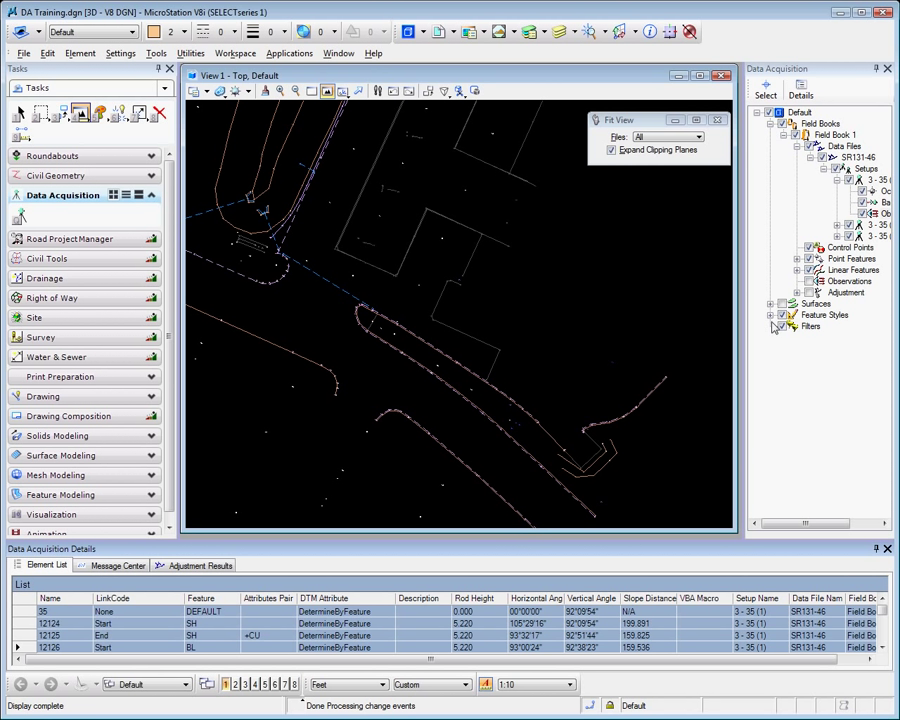
left_click(571, 685)
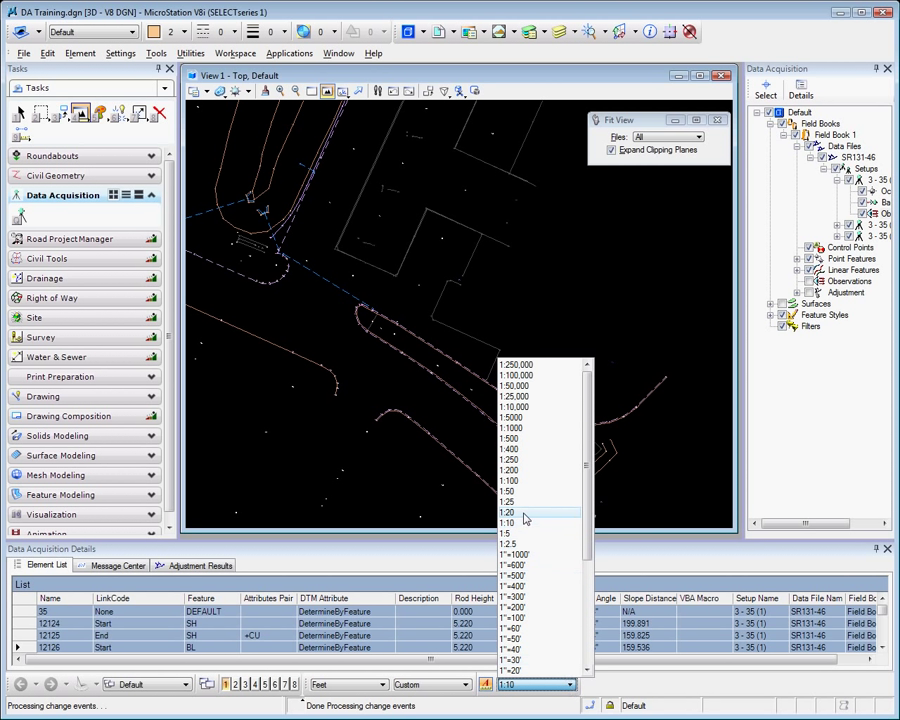
left_click(523, 671)
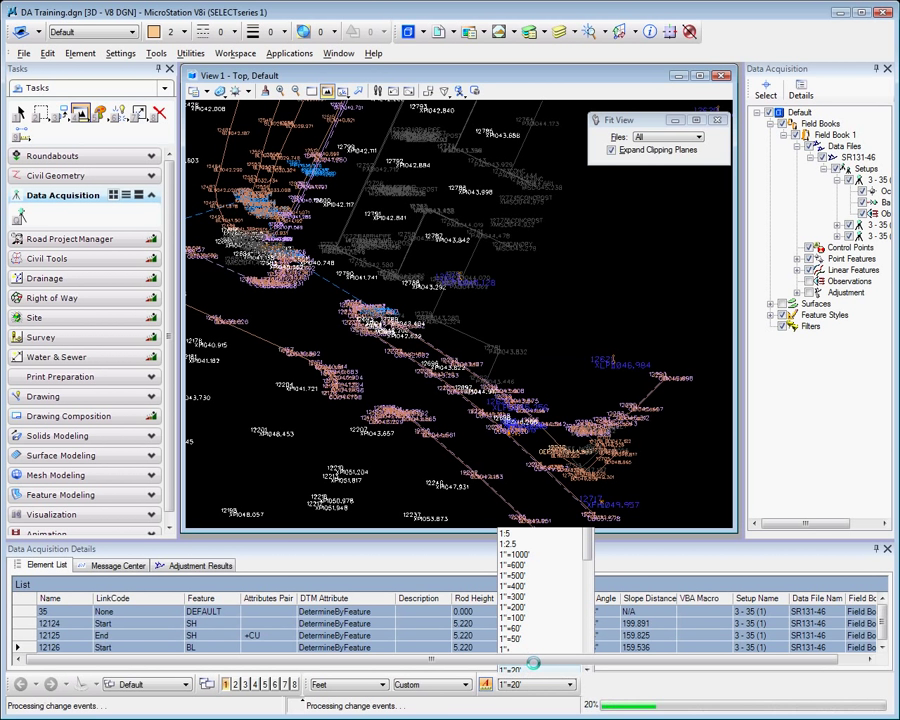
Step: Change the annotation scale to 1"=10' to shrink the point labels
left_click(569, 684)
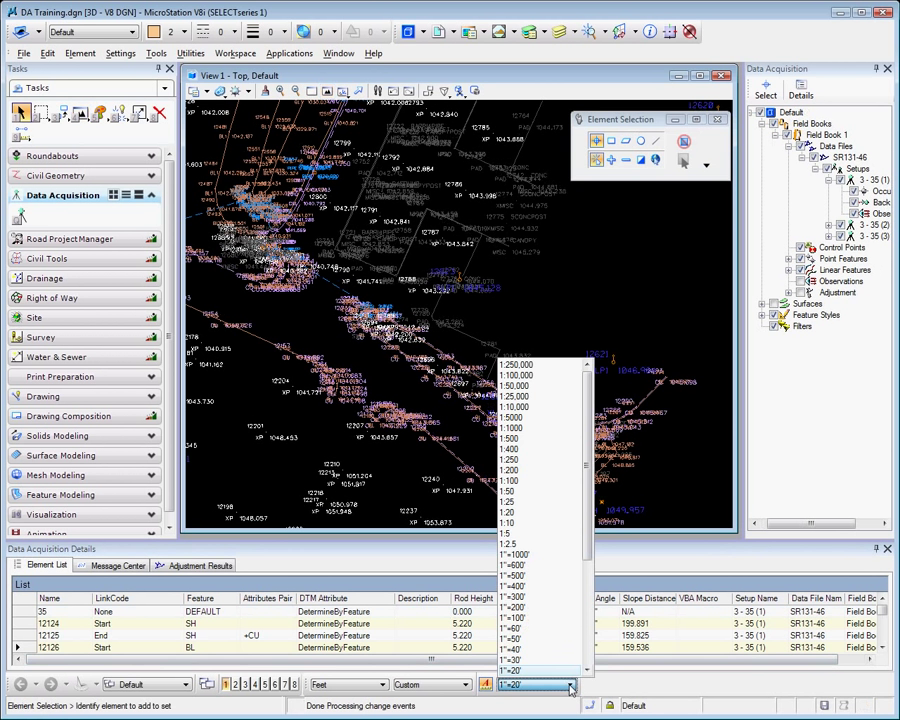
scroll(582, 592, "down", 3)
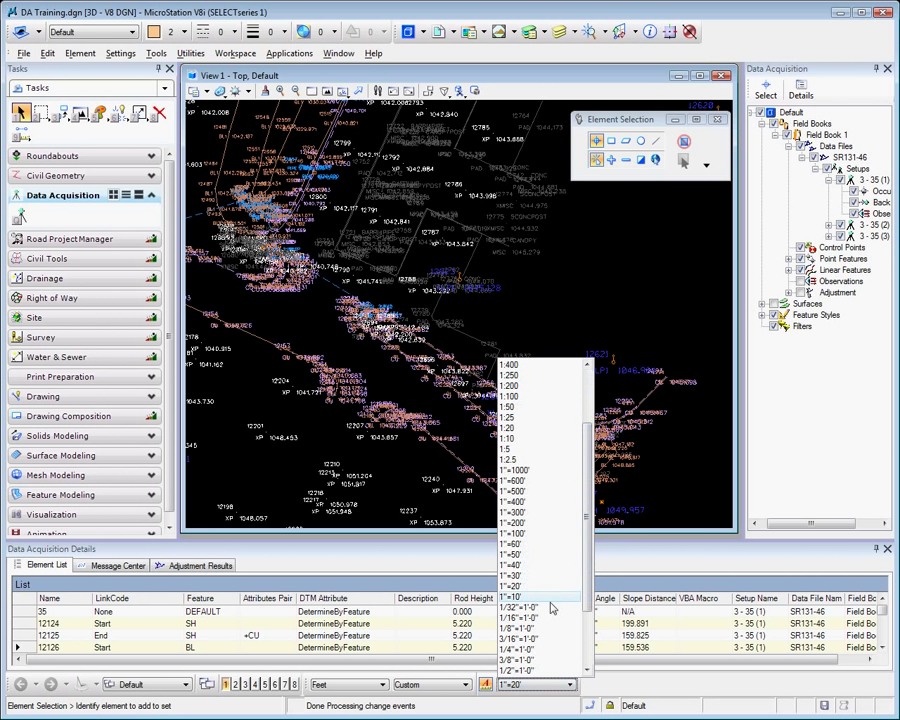
left_click(515, 597)
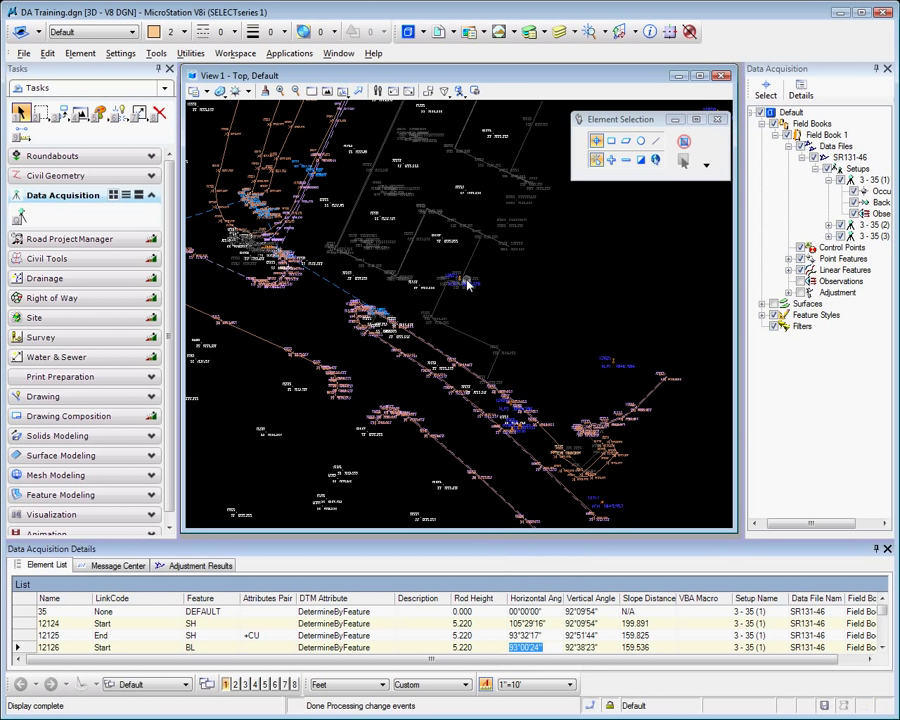
scroll(467, 283, "up", 1)
scroll(467, 283, "down", 4)
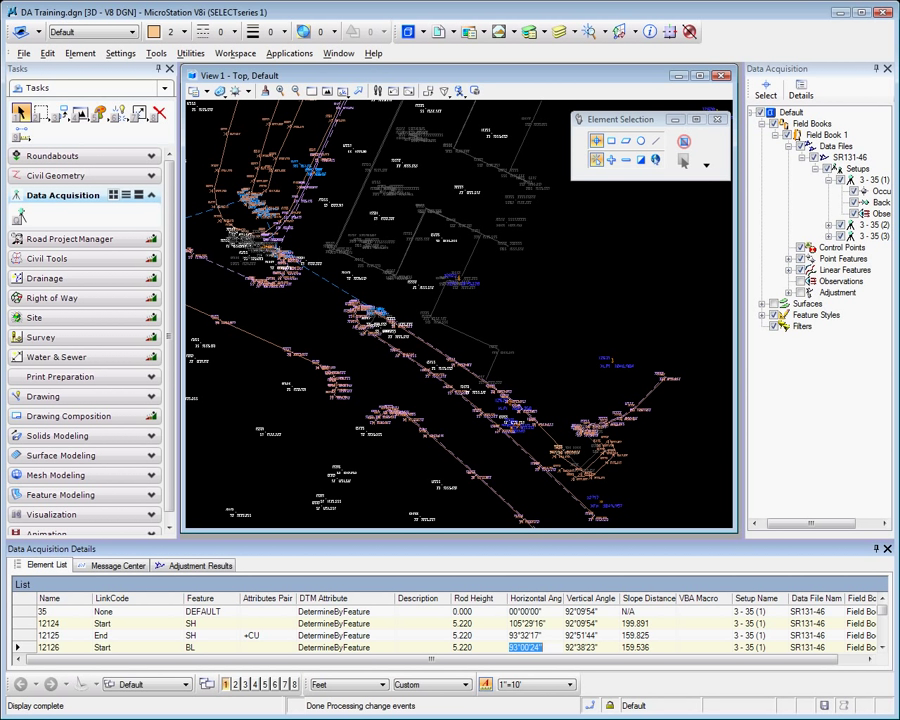
Step: Import SR131-47.RW5 and SR131-48.RW5 together from Explorer into Field Book 1, then zoom out
key("alt+Tab")
left_click(378, 661, "shift")
left_click_drag(378, 661, 784, 426)
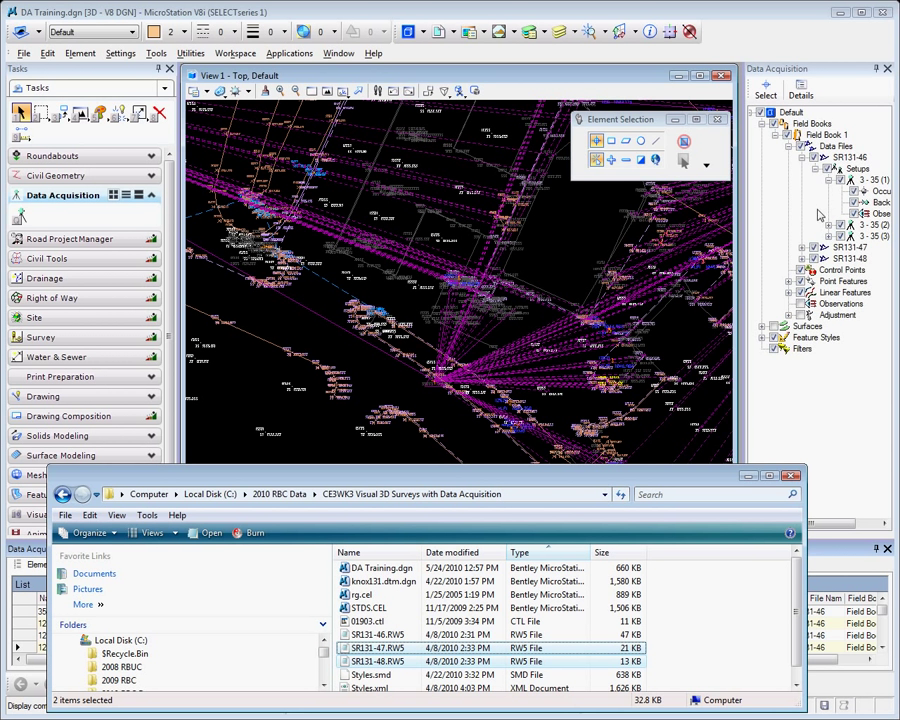
left_click(830, 180)
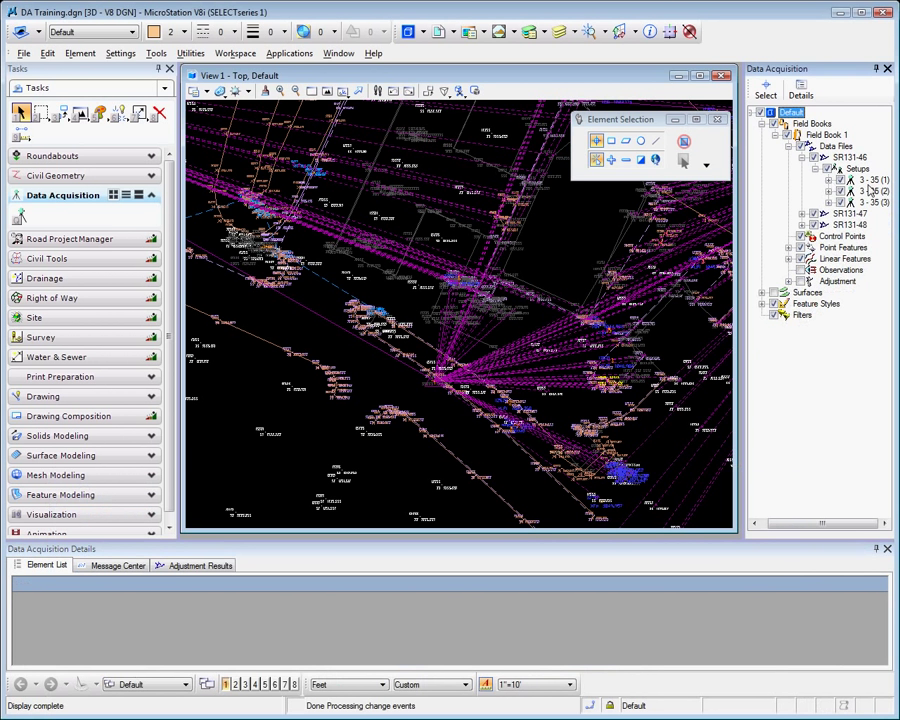
scroll(470, 200, "down", 4)
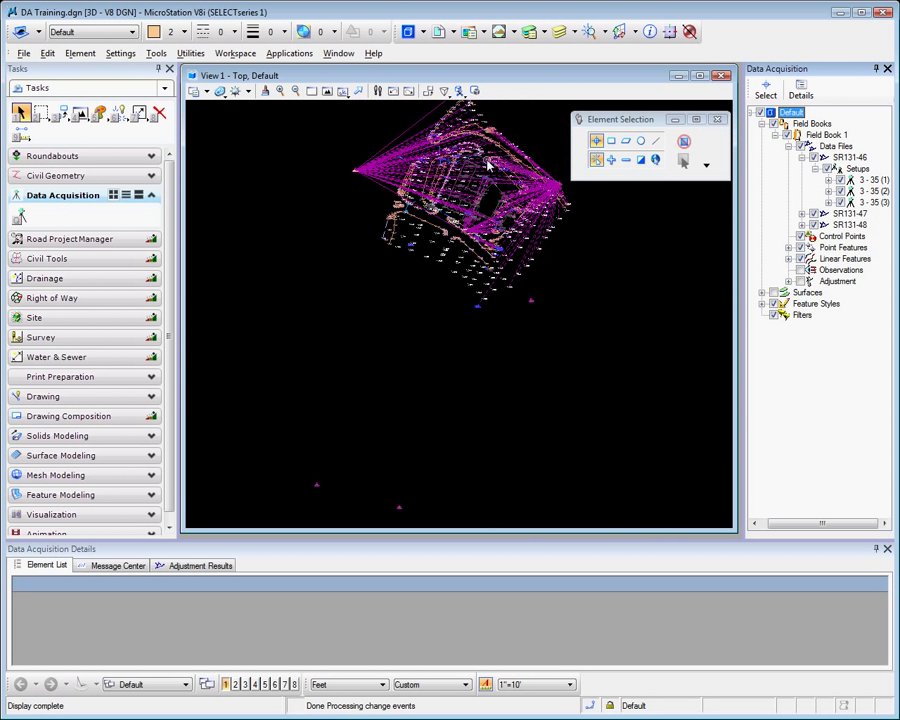